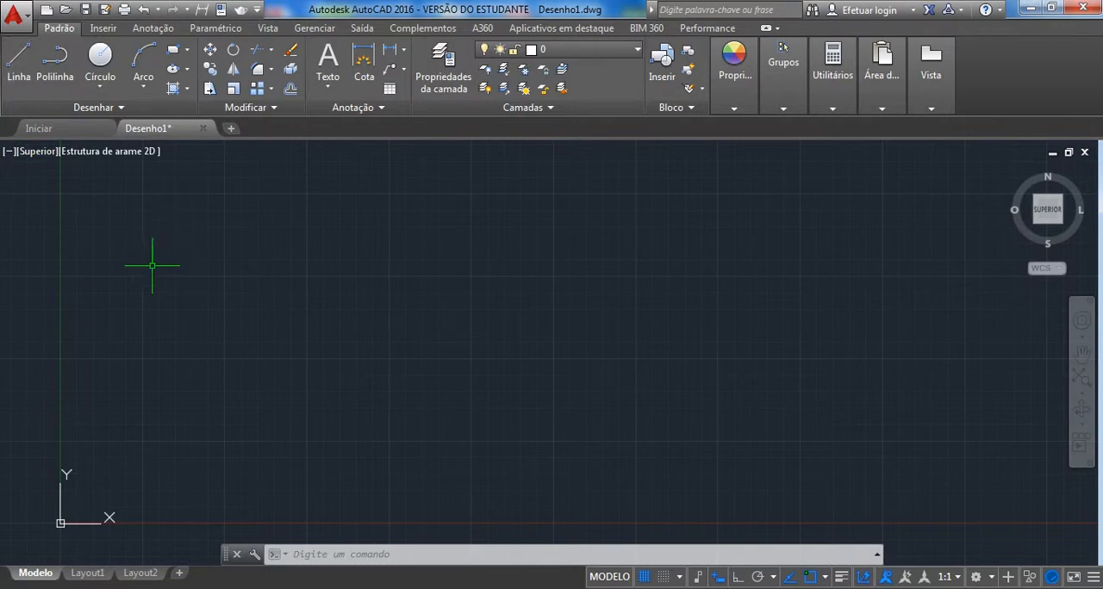
# Draw a closed nine-sided zigzag outline across the middle of the drawing with the Line command, using its Close option for the last side.
pyautogui.click(17, 73)
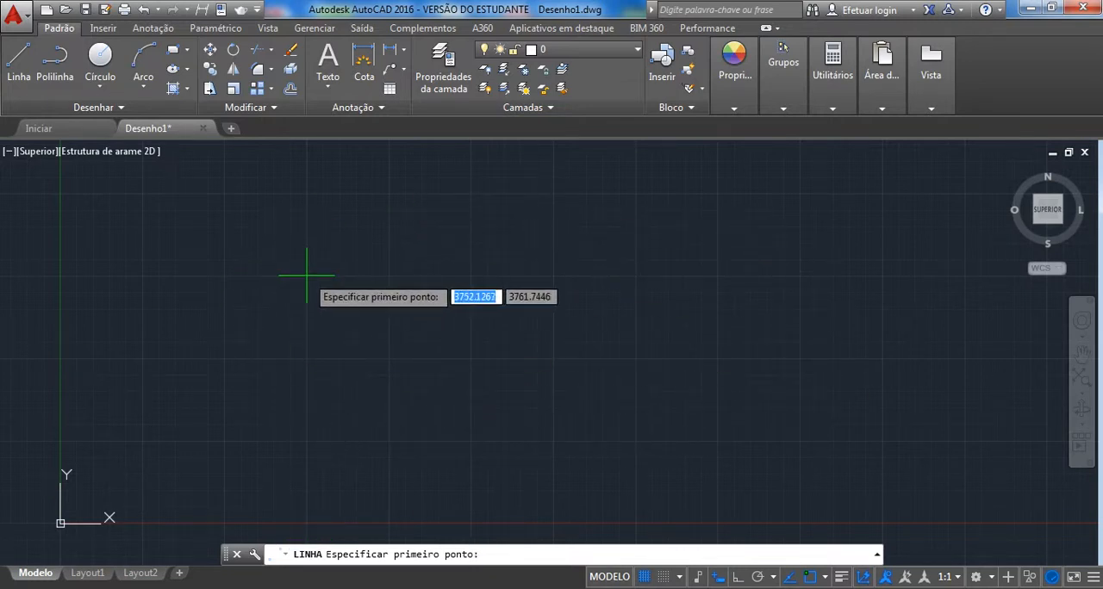
pyautogui.click(263, 313)
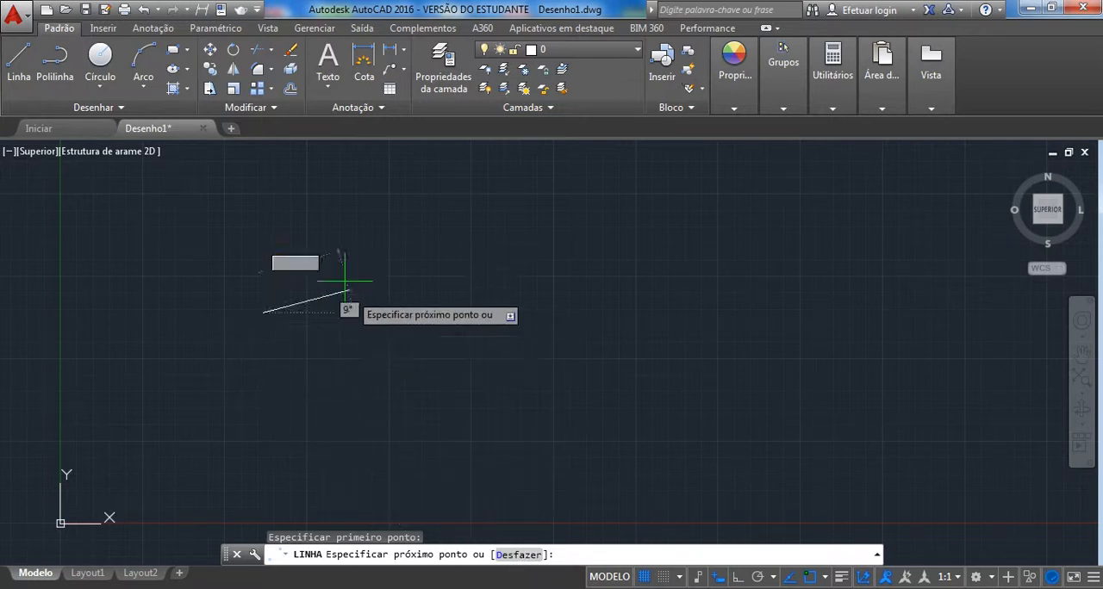
pyautogui.click(371, 198)
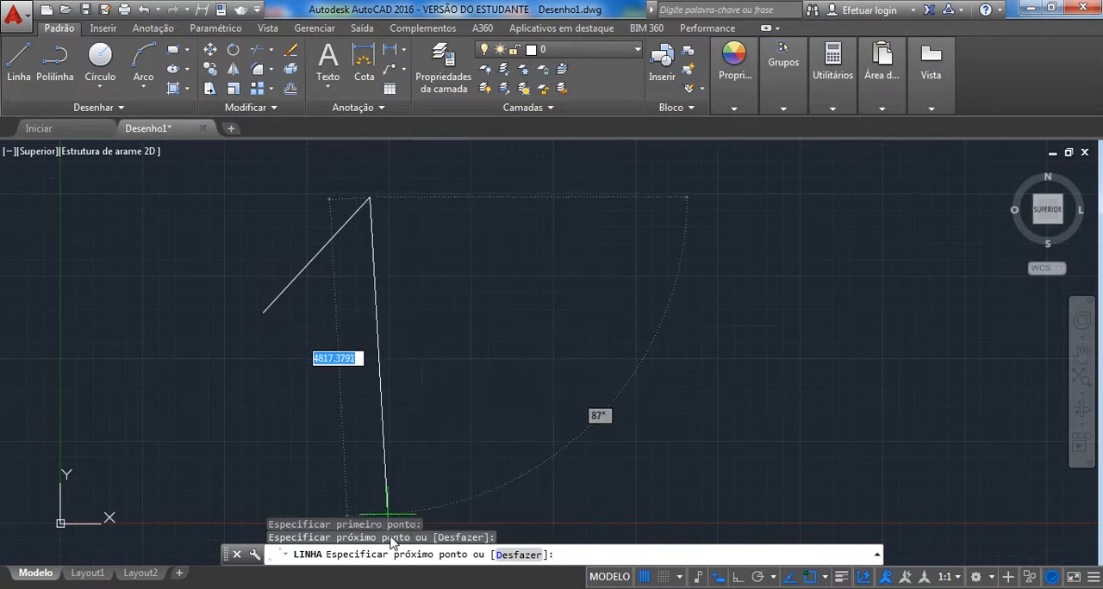
pyautogui.click(461, 273)
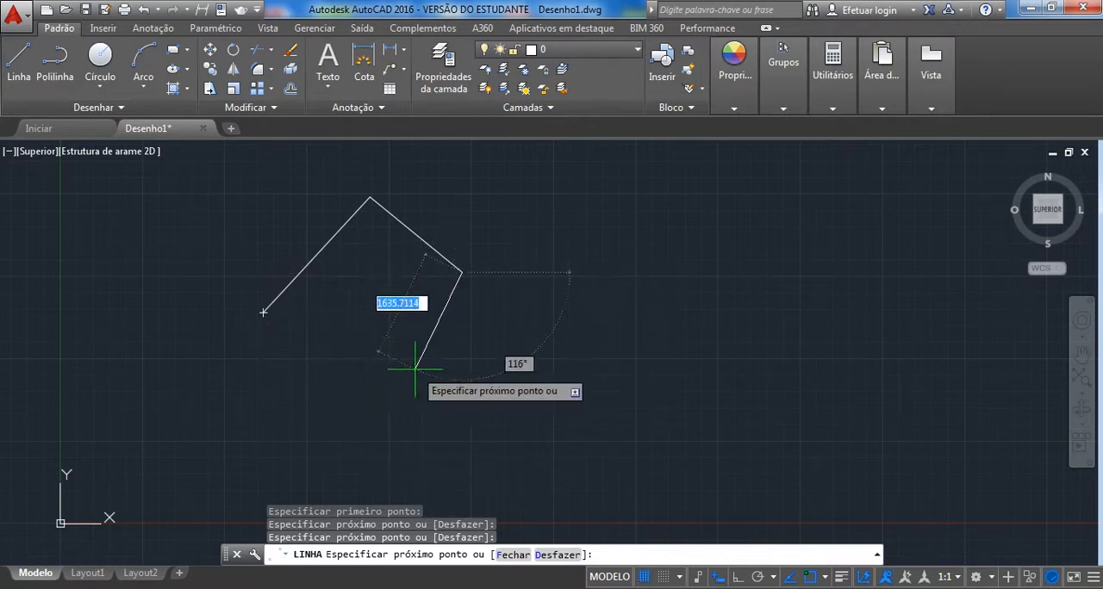
pyautogui.click(579, 182)
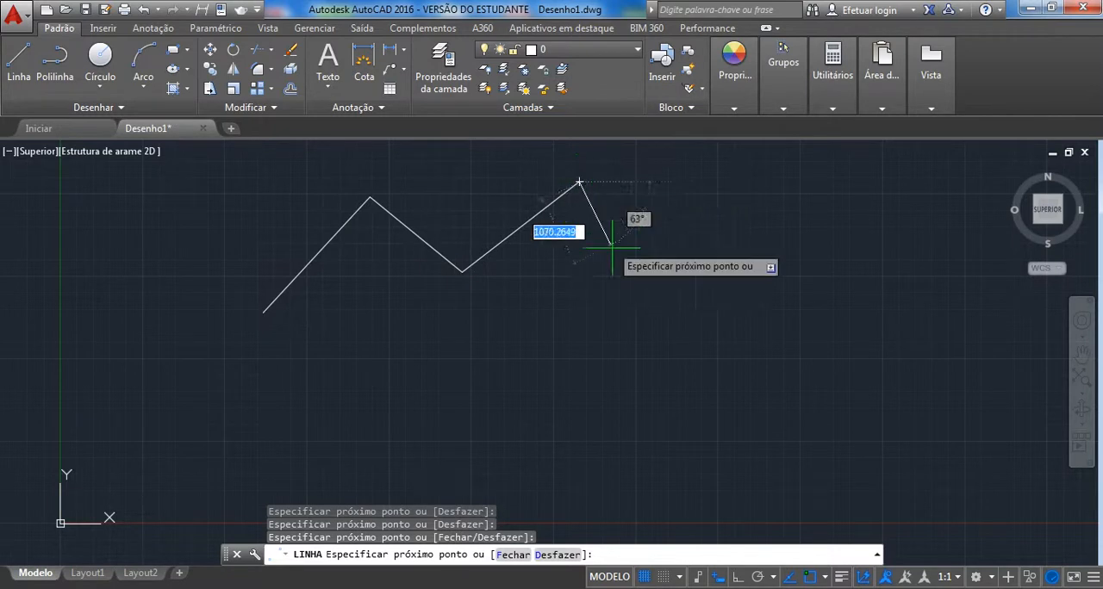
pyautogui.click(659, 324)
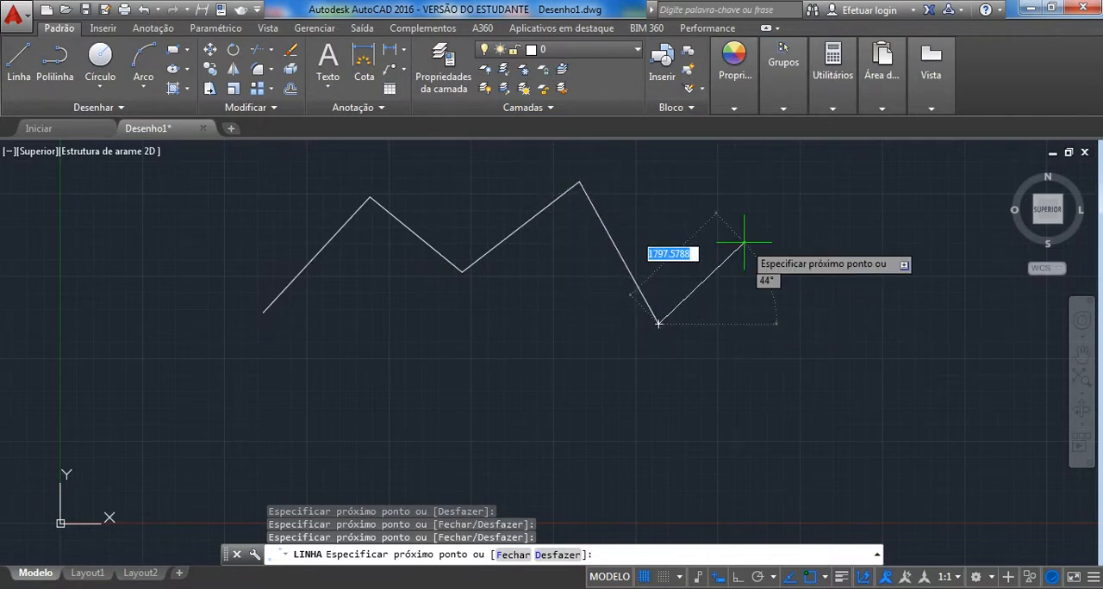
pyautogui.click(785, 210)
pyautogui.click(858, 416)
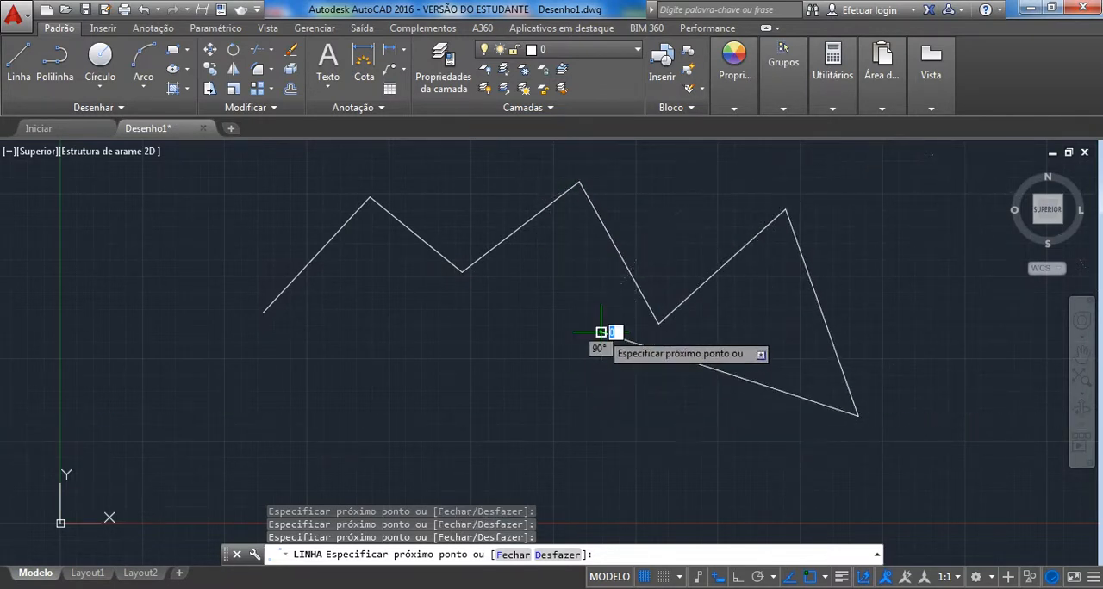
pyautogui.click(602, 332)
pyautogui.click(601, 444)
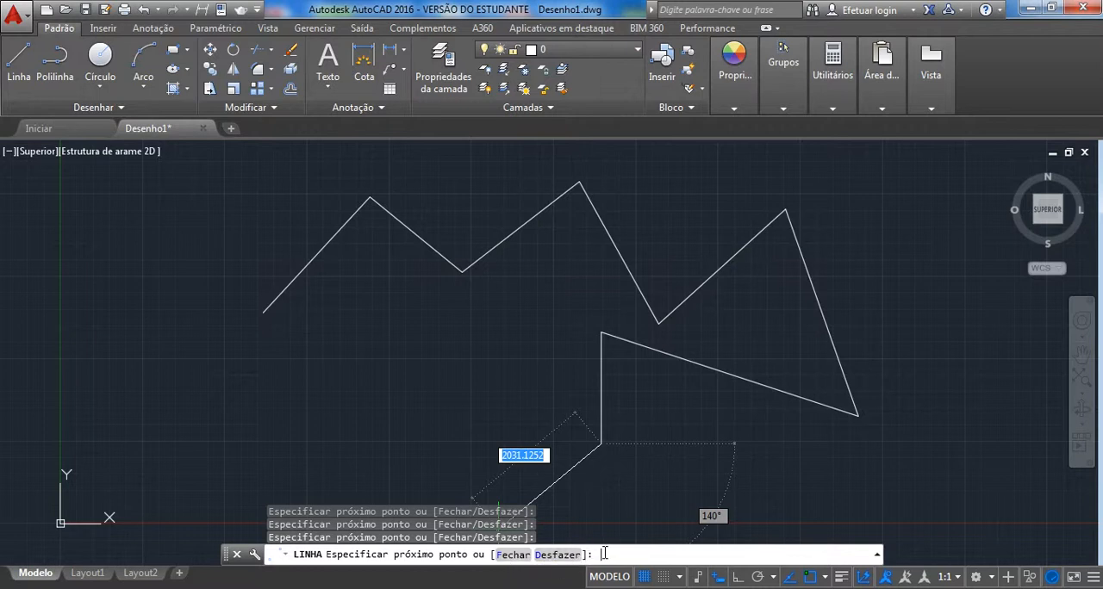
pyautogui.write('f')
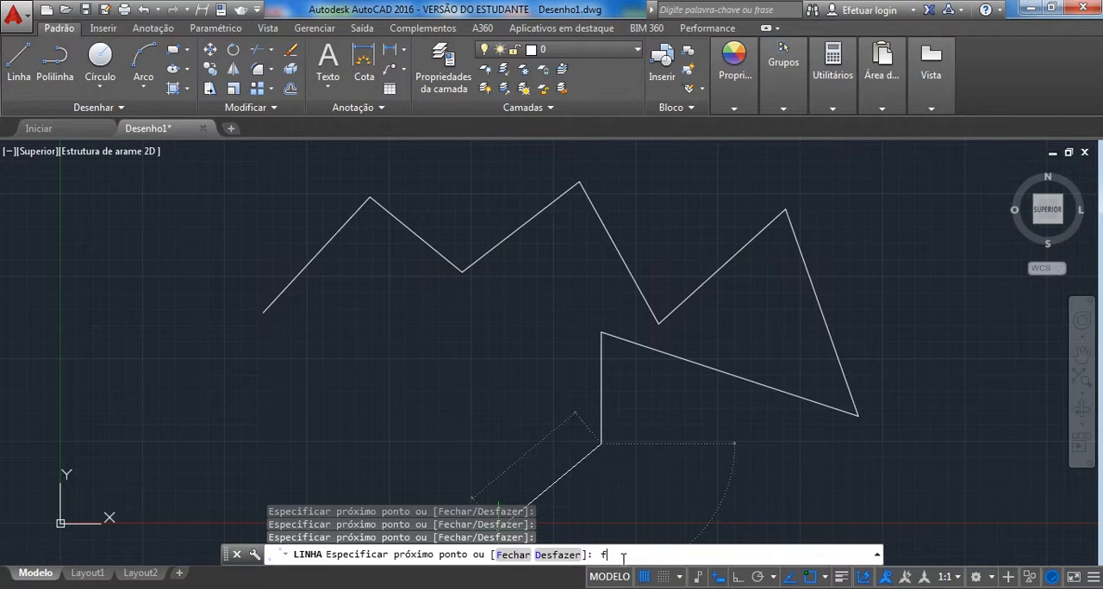
pyautogui.press('Return')
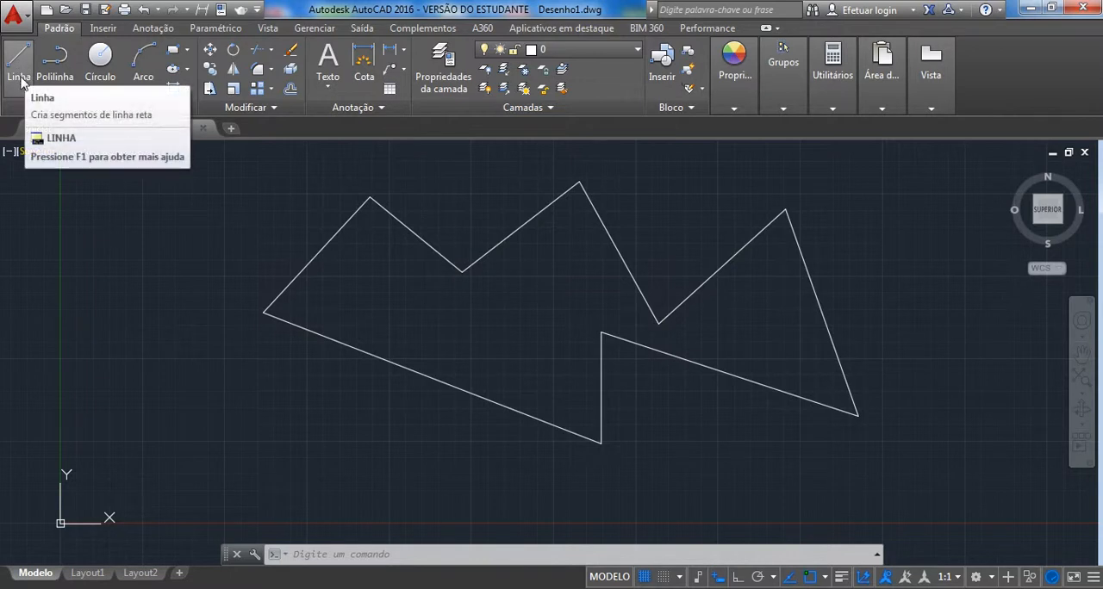
# Draw an open zigzag of ten line segments with the LINHA command, starting beside the closed outline and continuing beneath it.
pyautogui.click(330, 557)
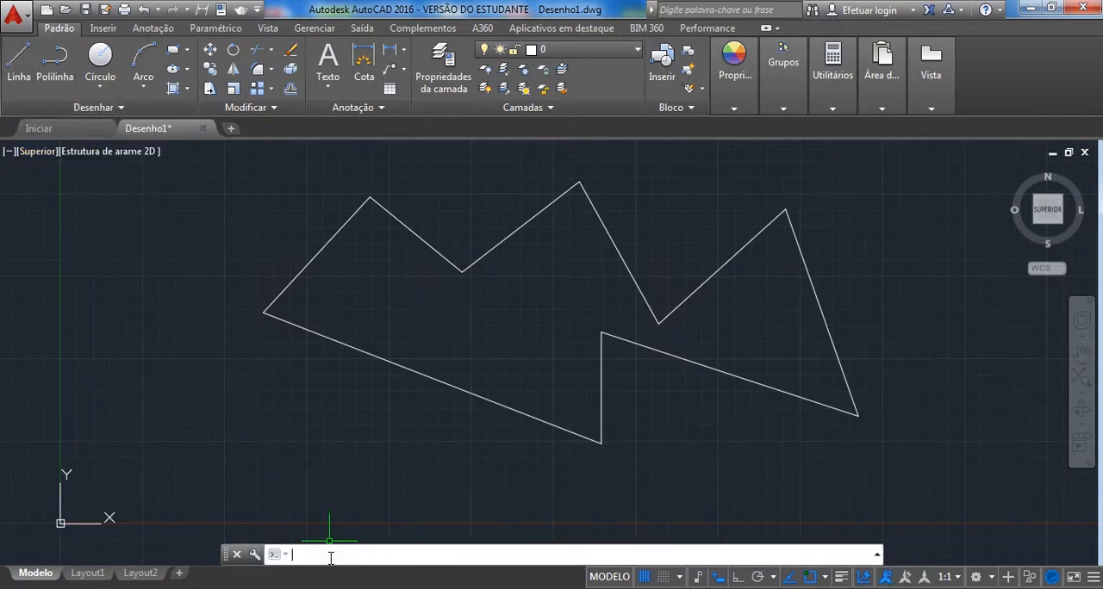
pyautogui.write('linh')
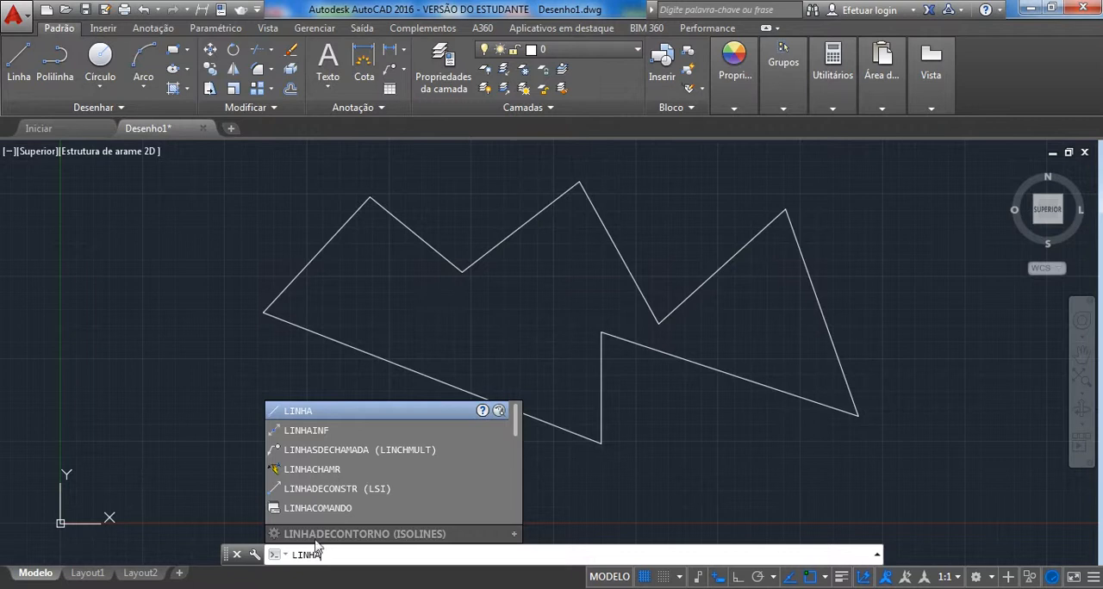
pyautogui.click(301, 413)
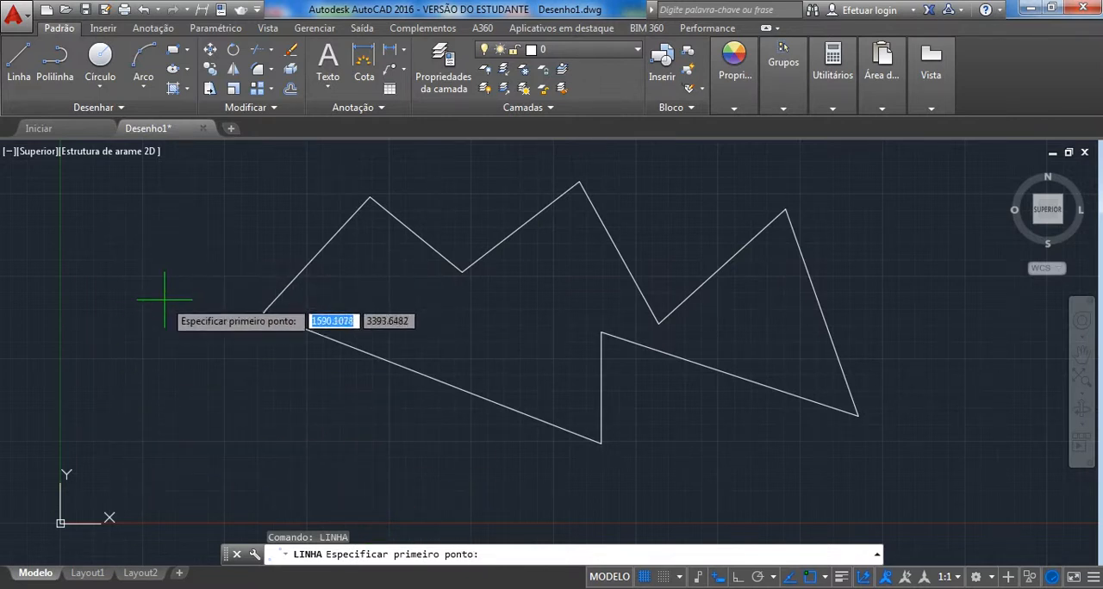
pyautogui.click(135, 380)
pyautogui.click(152, 302)
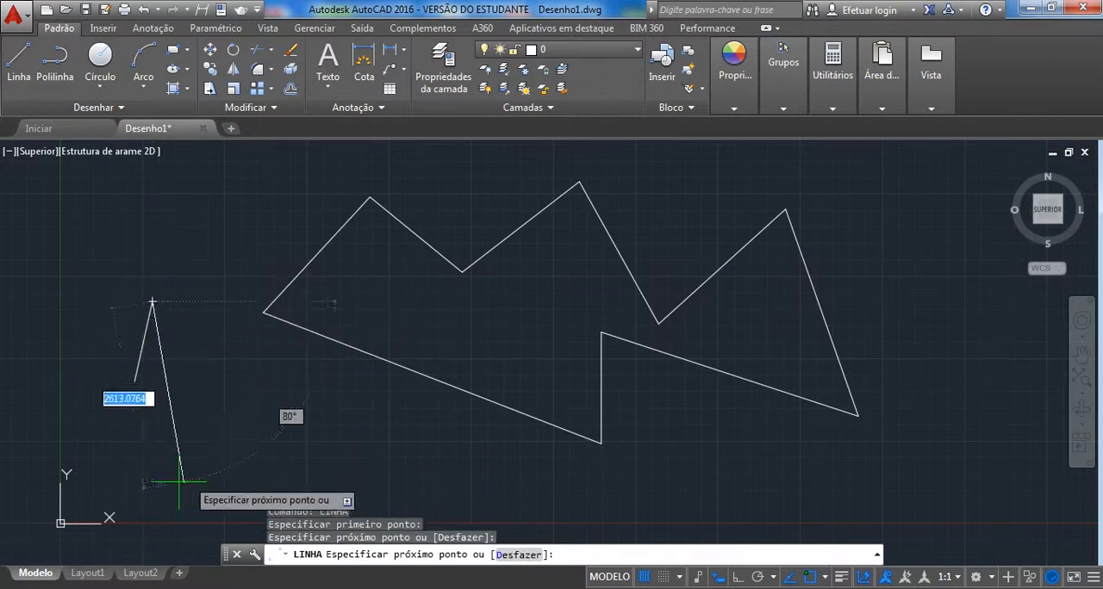
pyautogui.click(152, 480)
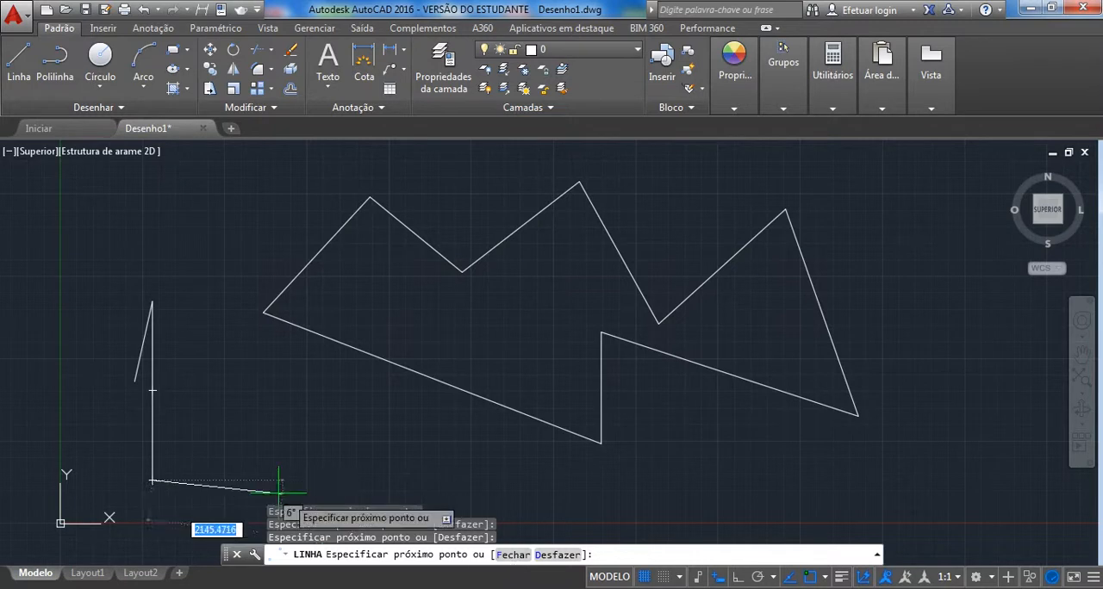
pyautogui.click(211, 390)
pyautogui.click(257, 469)
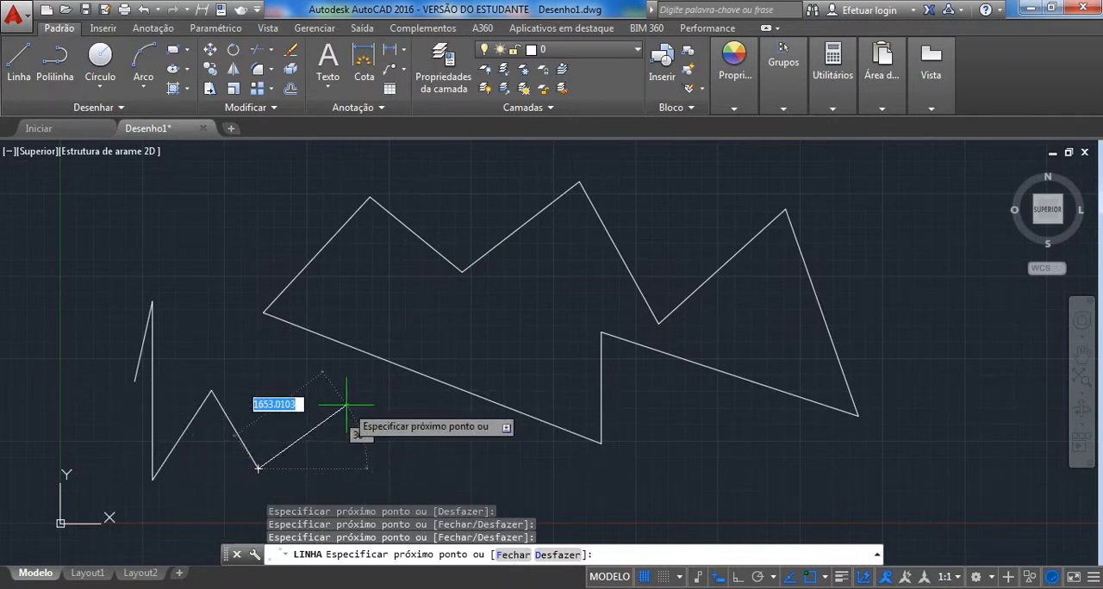
pyautogui.click(347, 404)
pyautogui.click(388, 469)
pyautogui.click(497, 438)
pyautogui.click(595, 482)
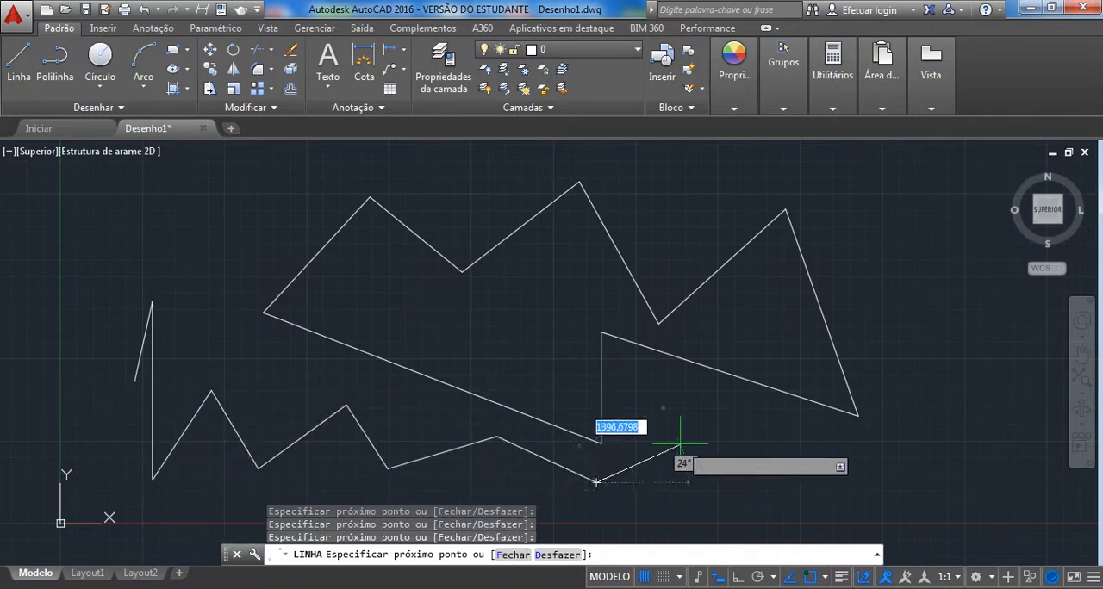
pyautogui.click(680, 445)
pyautogui.click(757, 468)
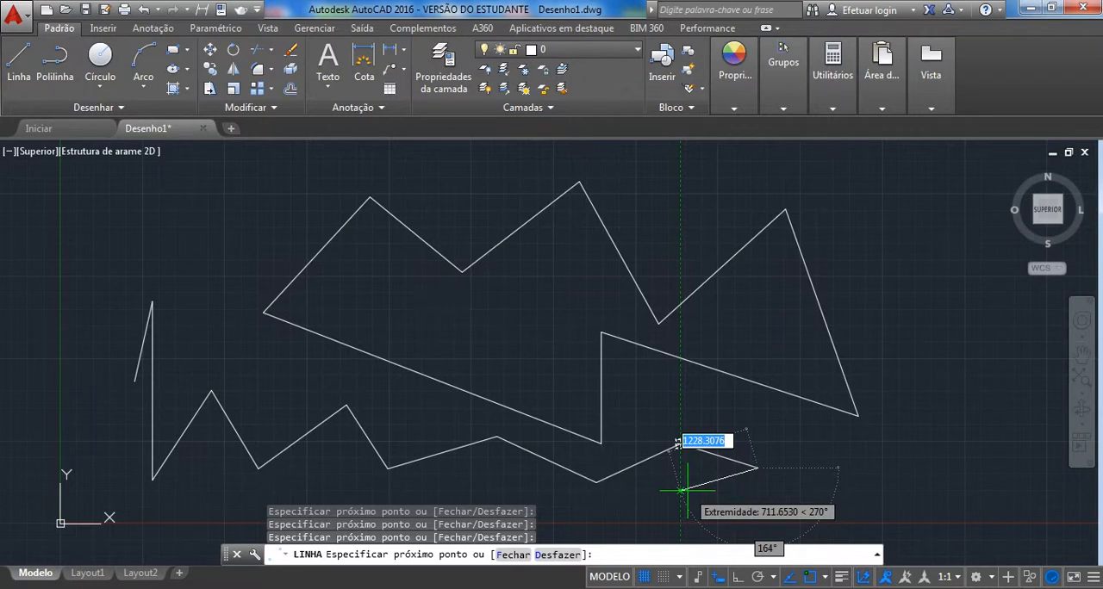
# Undo the last five segments of the open zigzag within the running Line command.
pyautogui.click(551, 554)
pyautogui.click(551, 555)
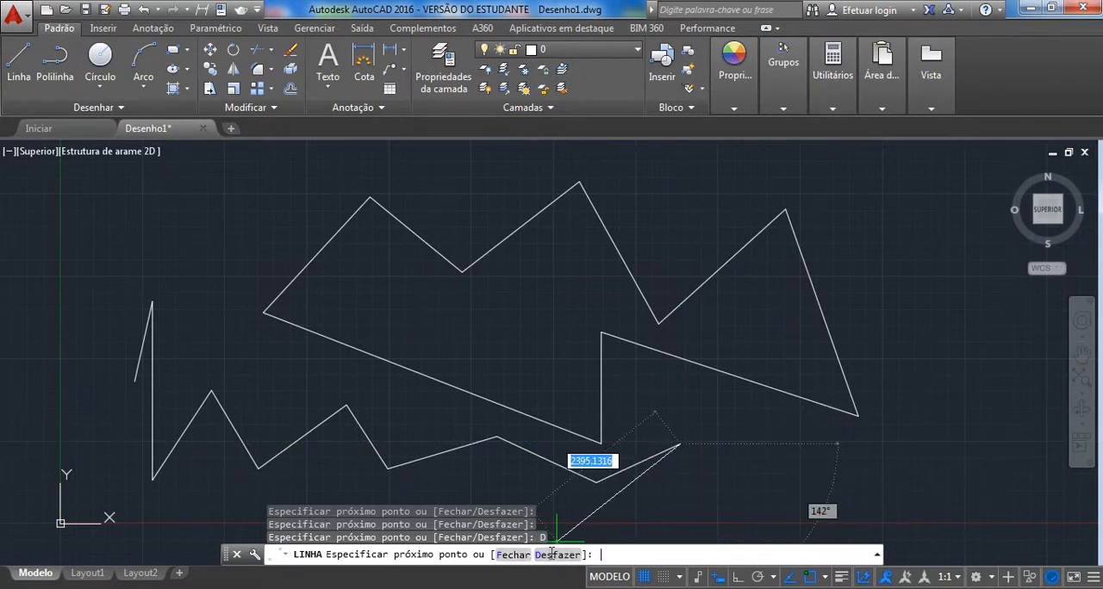
pyautogui.click(551, 555)
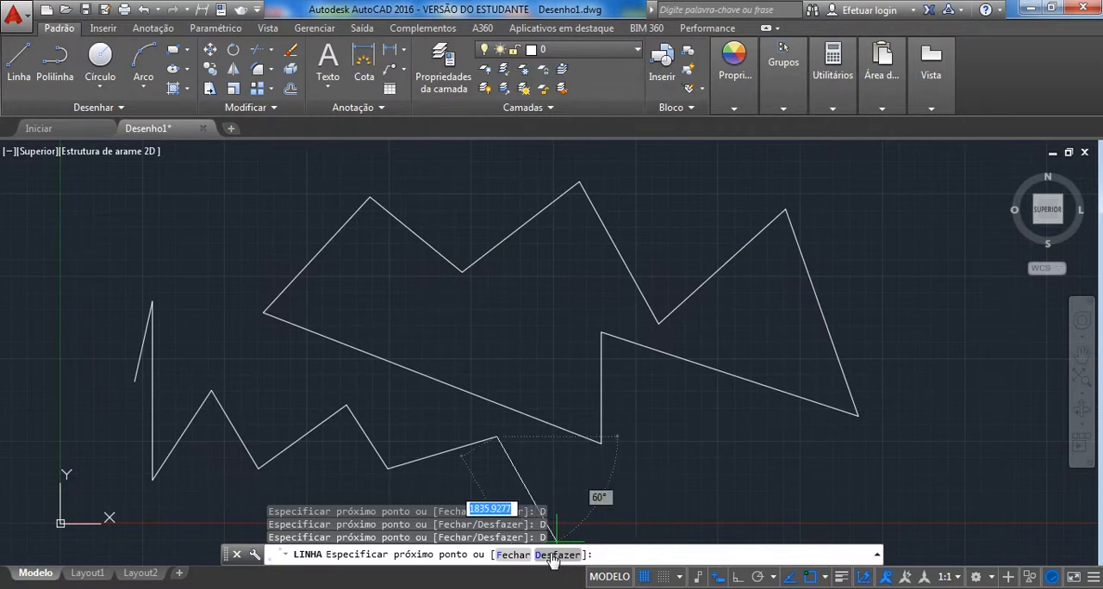
pyautogui.click(551, 555)
pyautogui.click(551, 555)
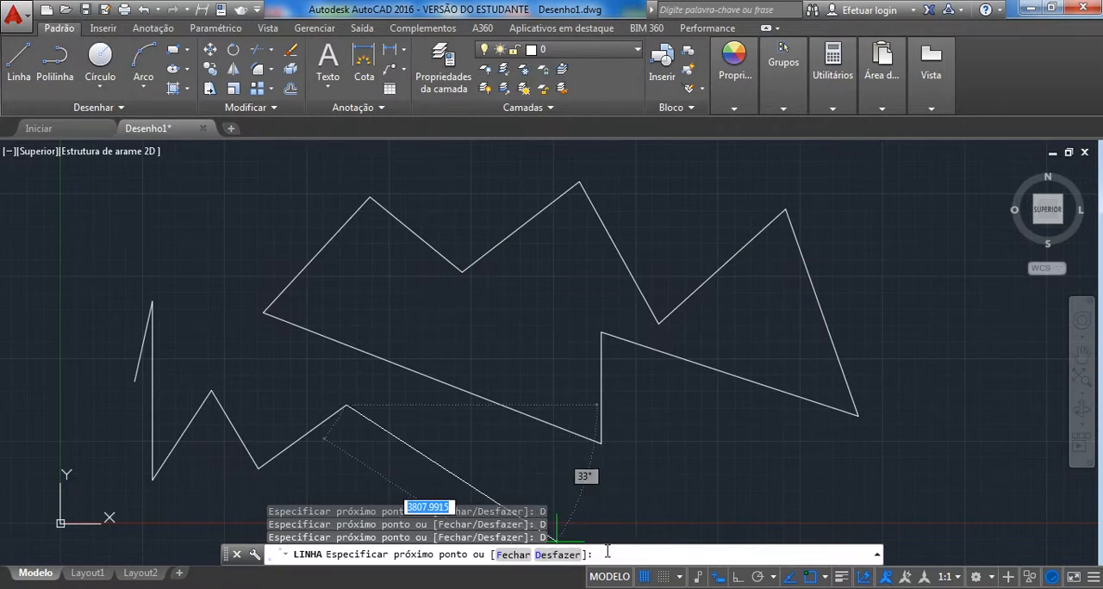
# Undo the remaining five segments back to the zigzag's start point and end the Line command.
pyautogui.write('d')
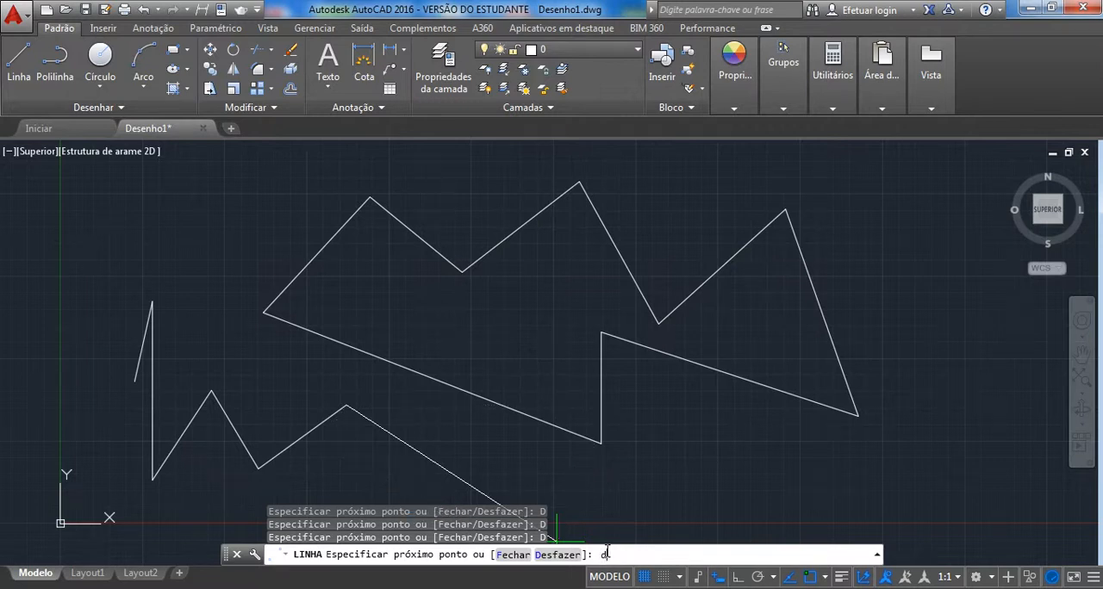
pyautogui.press('Return')
pyautogui.write('d')
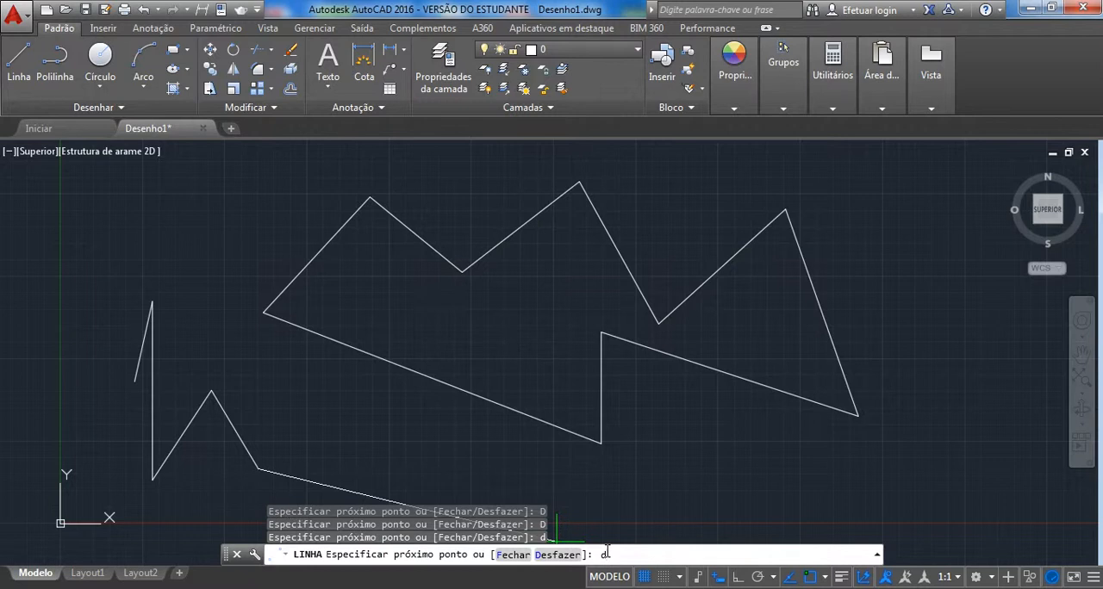
pyautogui.press('Return')
pyautogui.write('d')
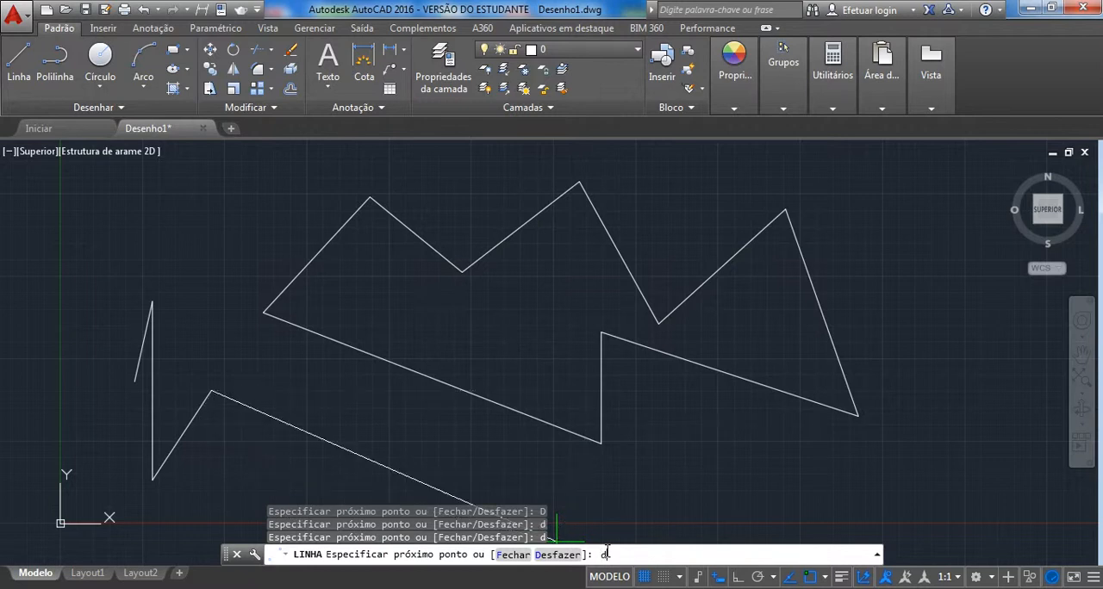
pyautogui.press('Return')
pyautogui.write('d')
pyautogui.press('Return')
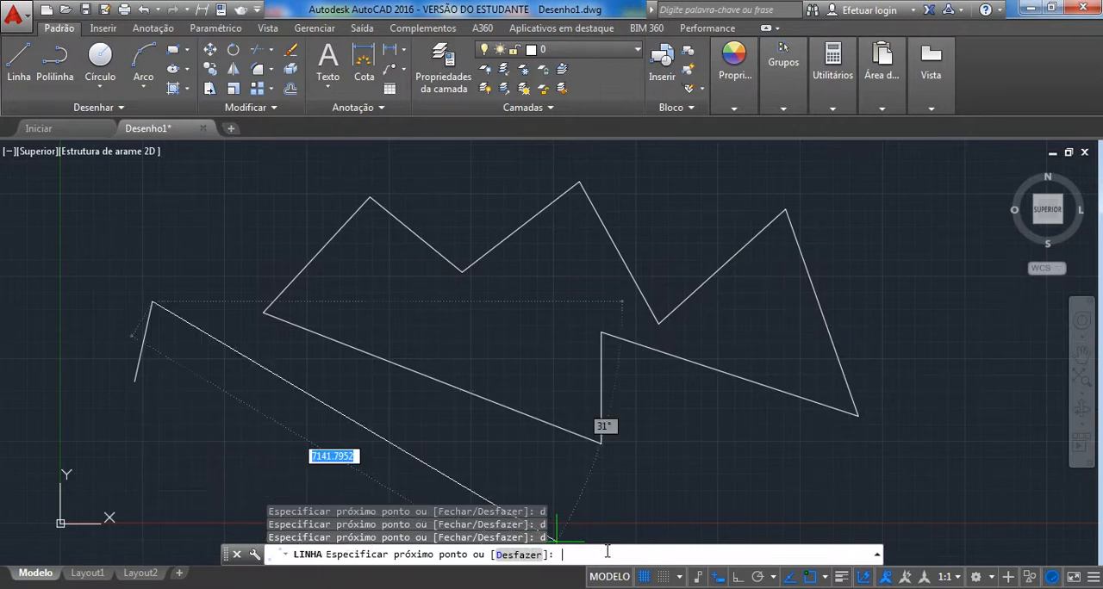
pyautogui.write('d')
pyautogui.press('Return')
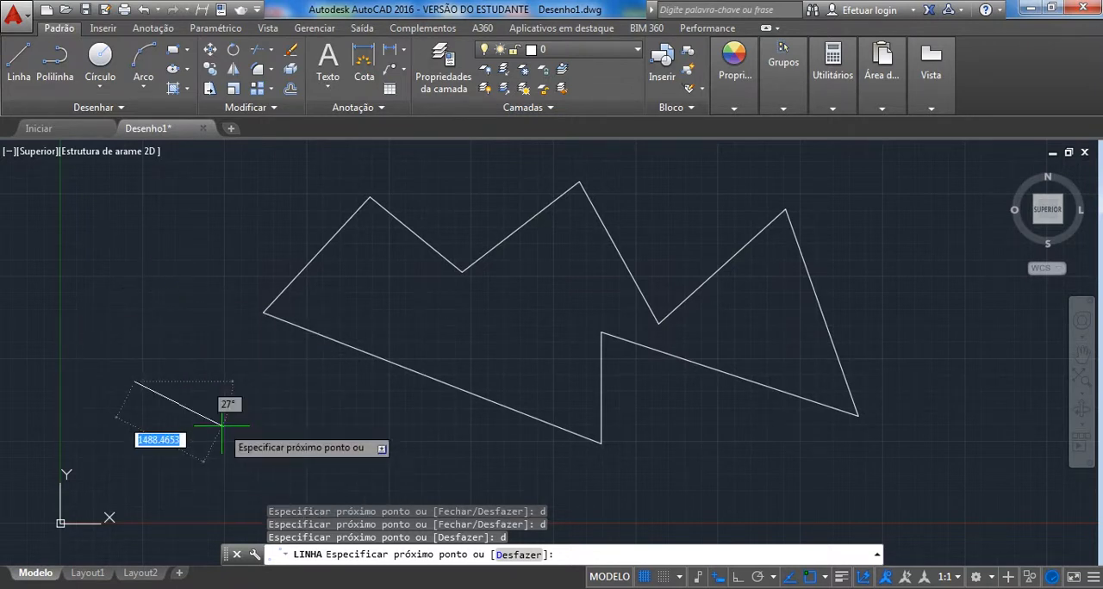
pyautogui.press('Escape')
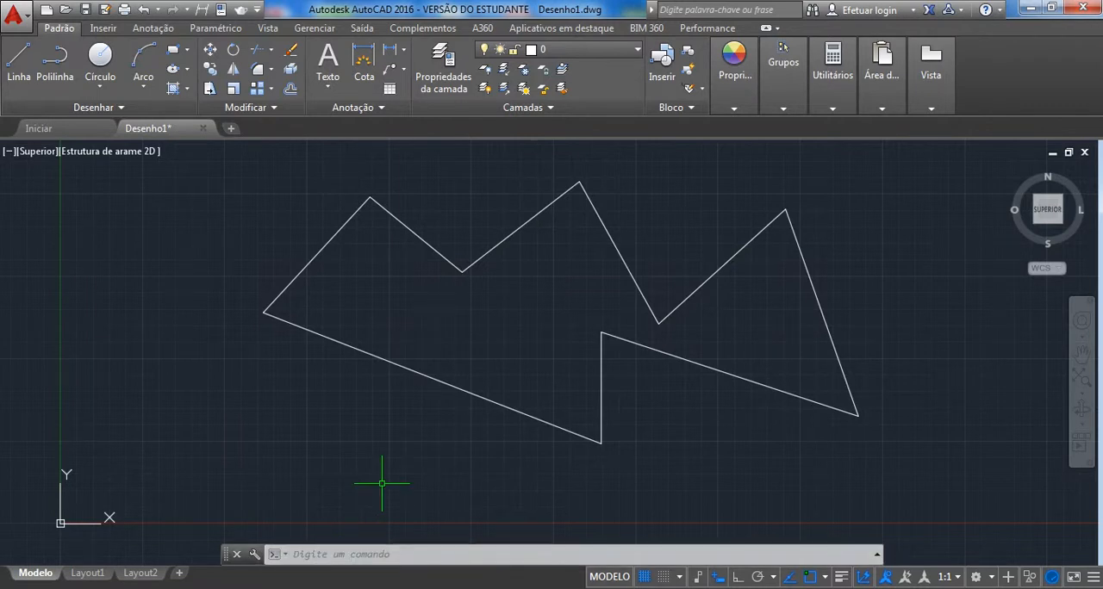
pyautogui.write('_')
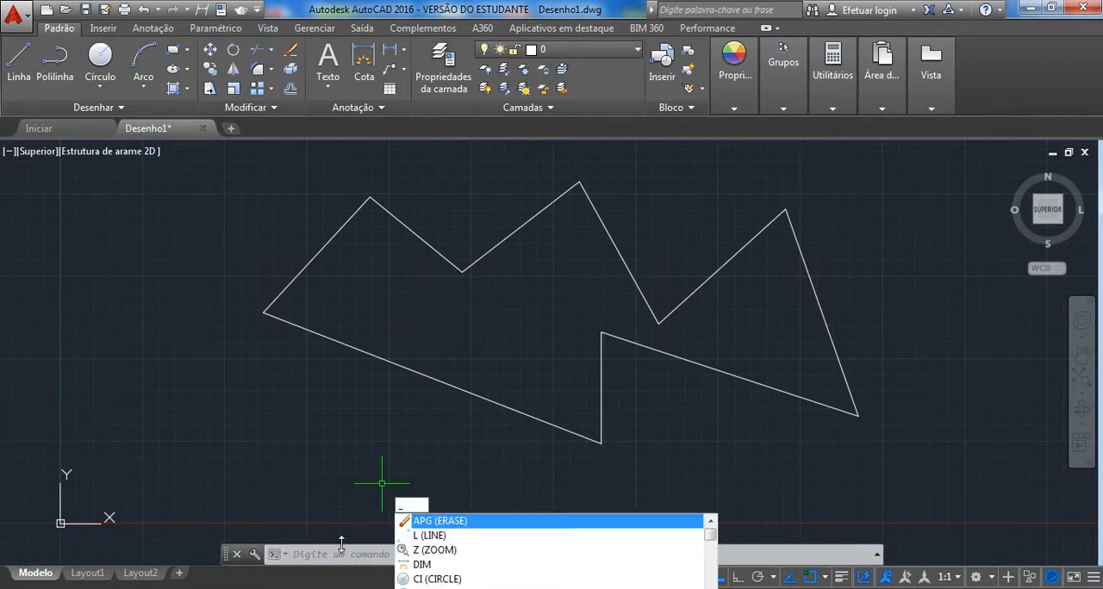
pyautogui.click(328, 552)
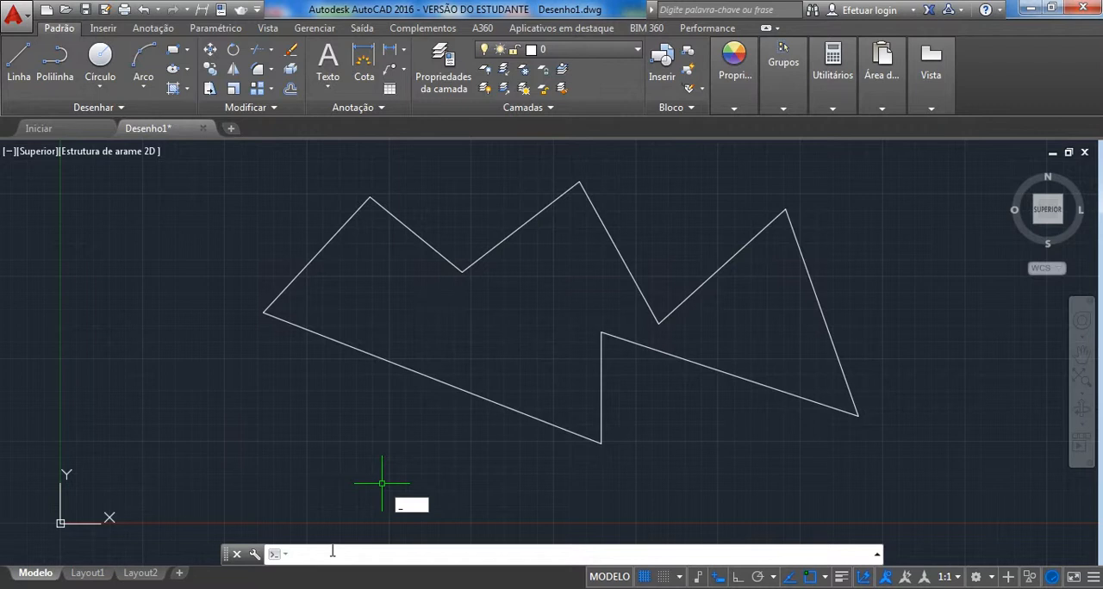
pyautogui.press('Escape')
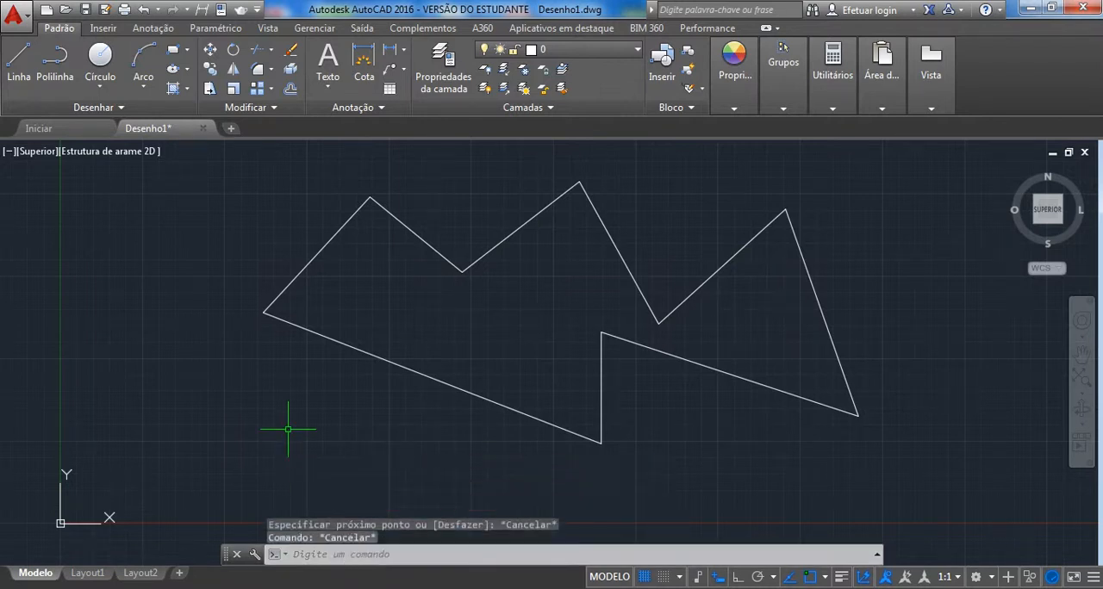
# Turn off dynamic input and draw a closed four-sided outline below the zigzag shape's lower-left side with the _LINE command and its Close option.
pyautogui.click(719, 579)
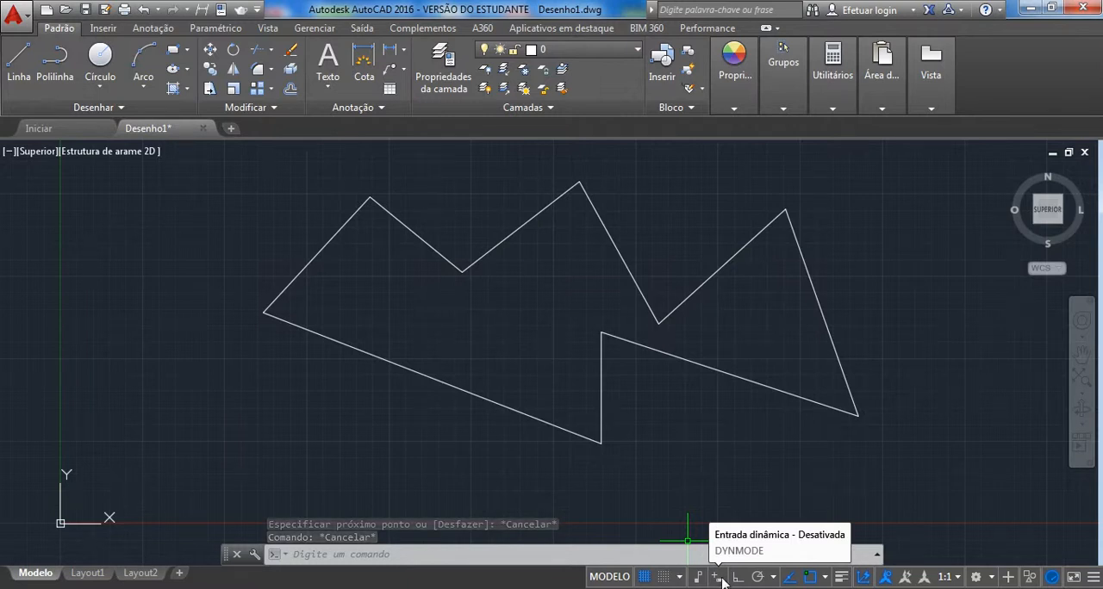
pyautogui.click(328, 555)
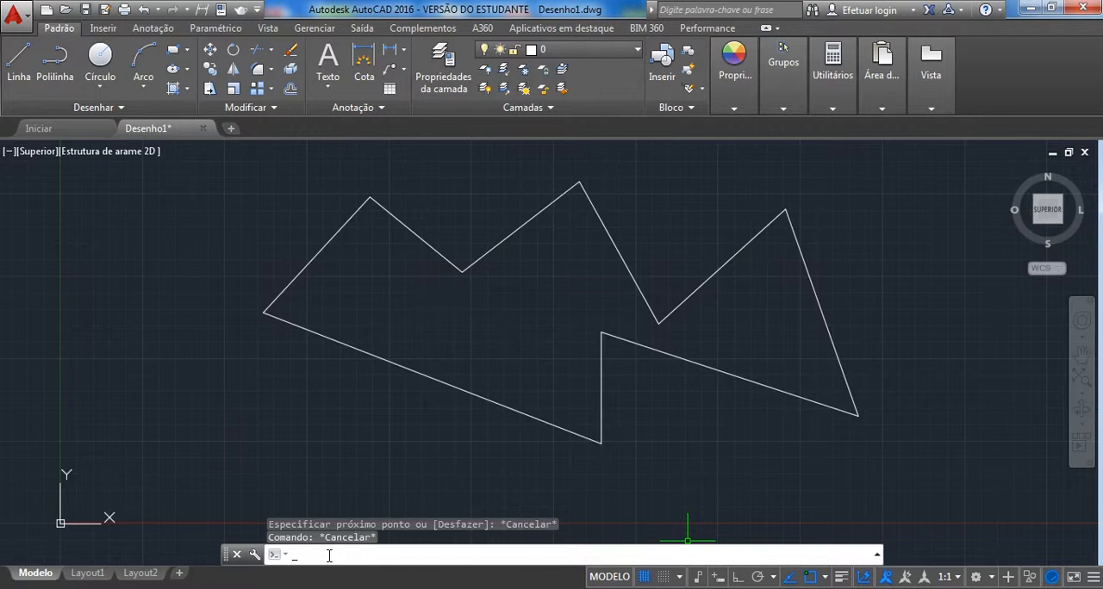
pyautogui.press('Up')
pyautogui.write('_LINE')
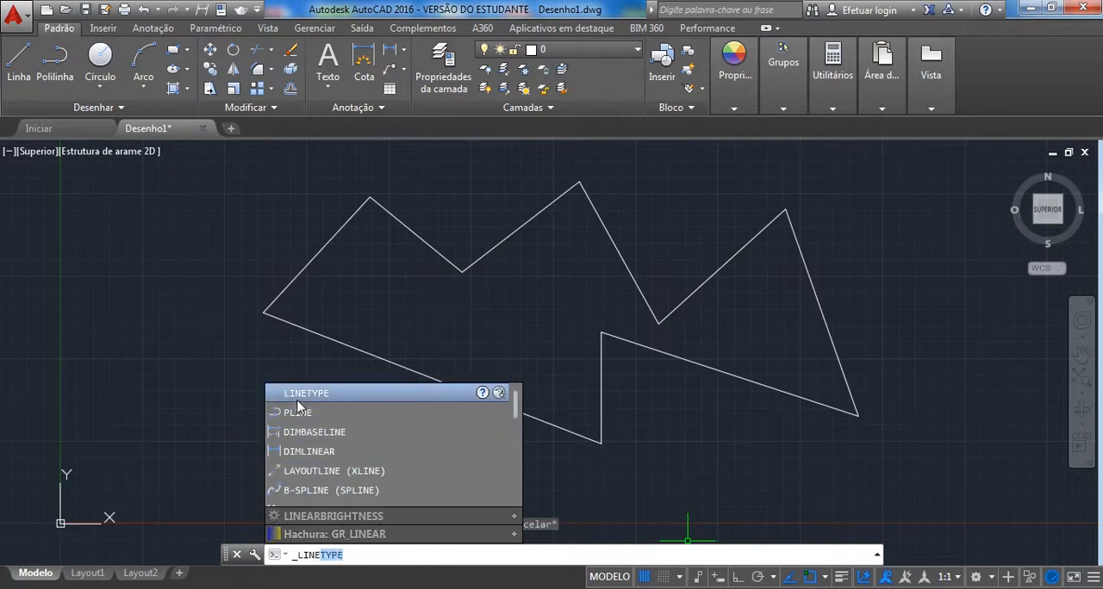
pyautogui.scroll(1, 349, 450)
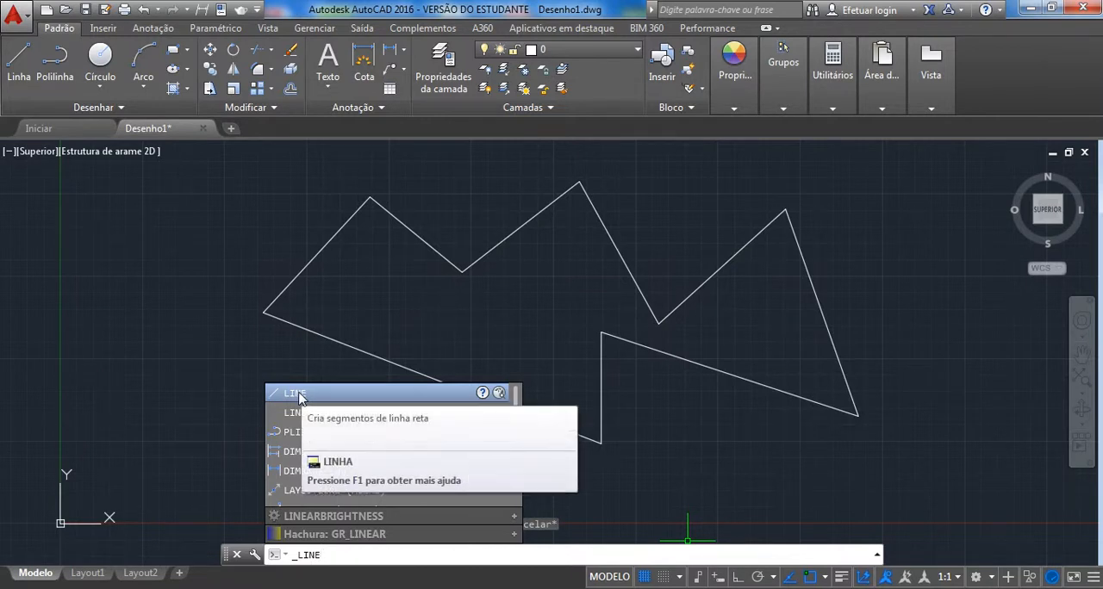
pyautogui.click(296, 396)
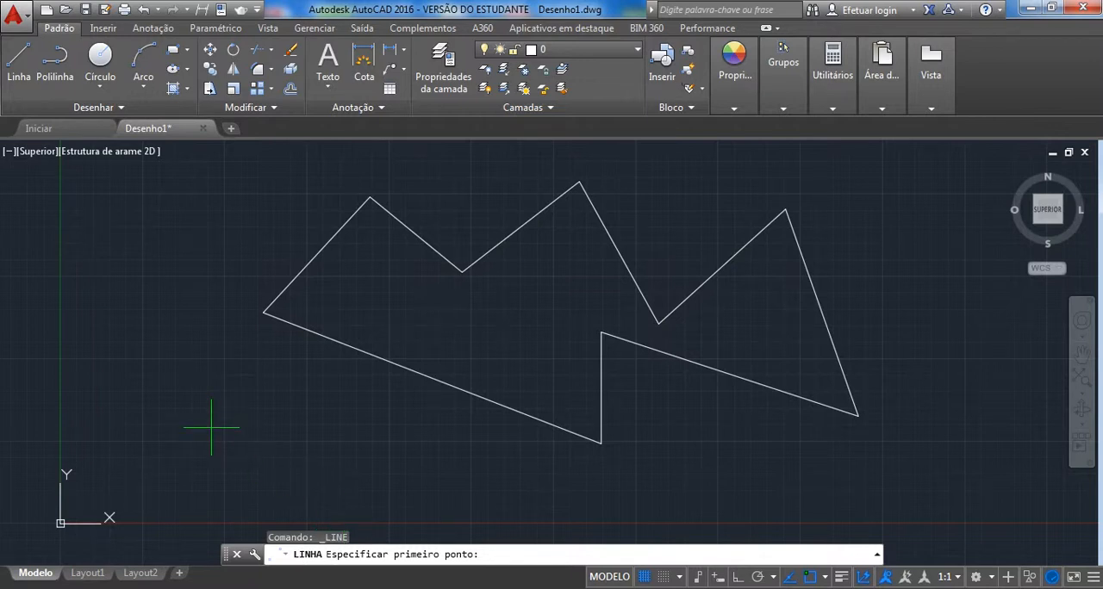
pyautogui.click(181, 449)
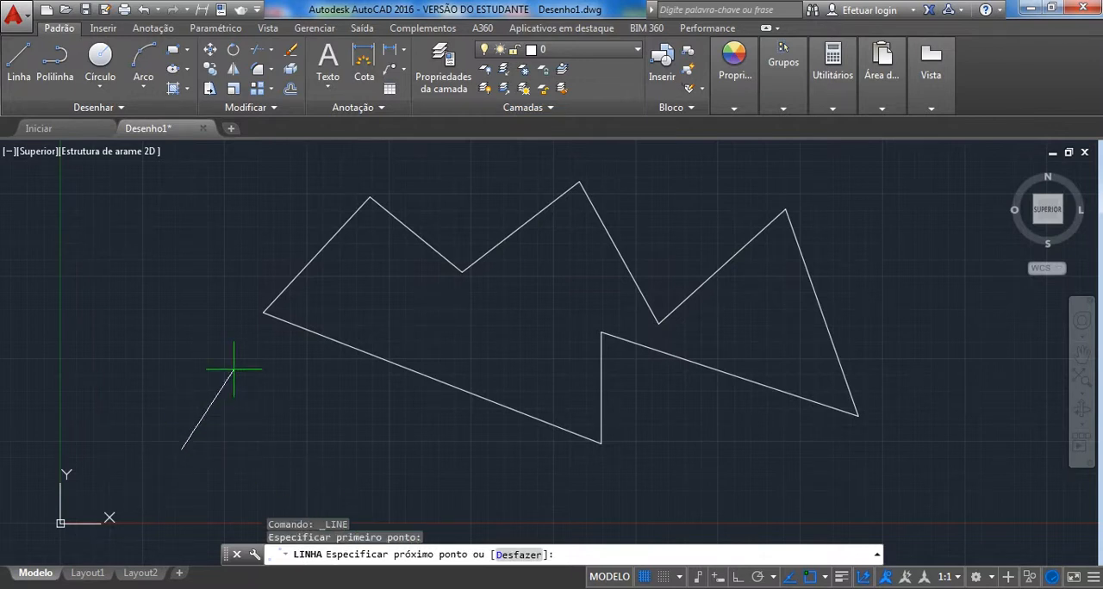
pyautogui.click(227, 358)
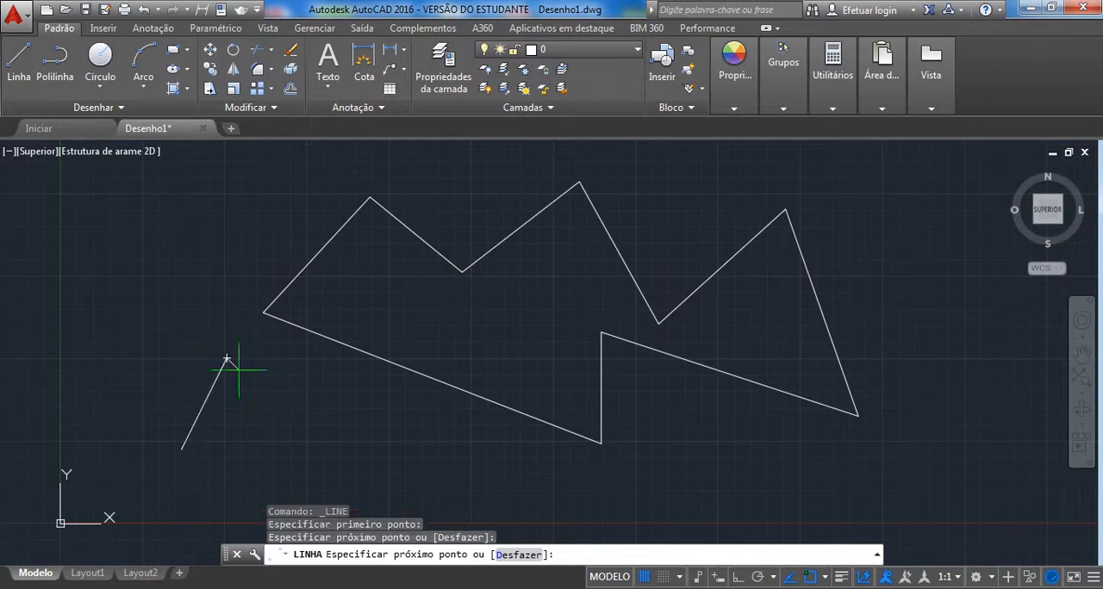
pyautogui.click(363, 458)
pyautogui.click(287, 492)
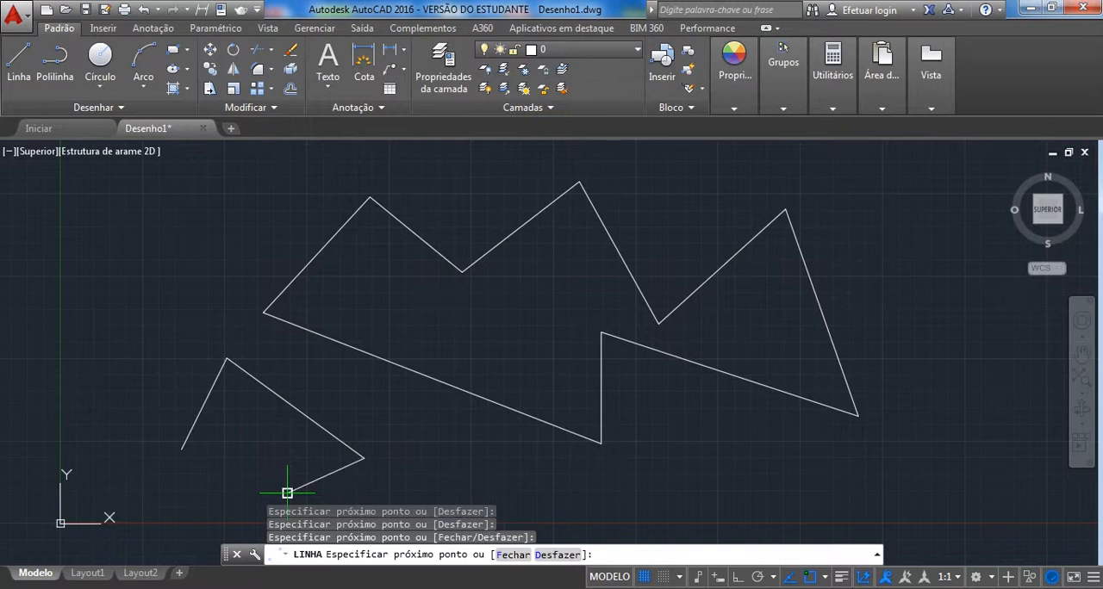
pyautogui.click(512, 556)
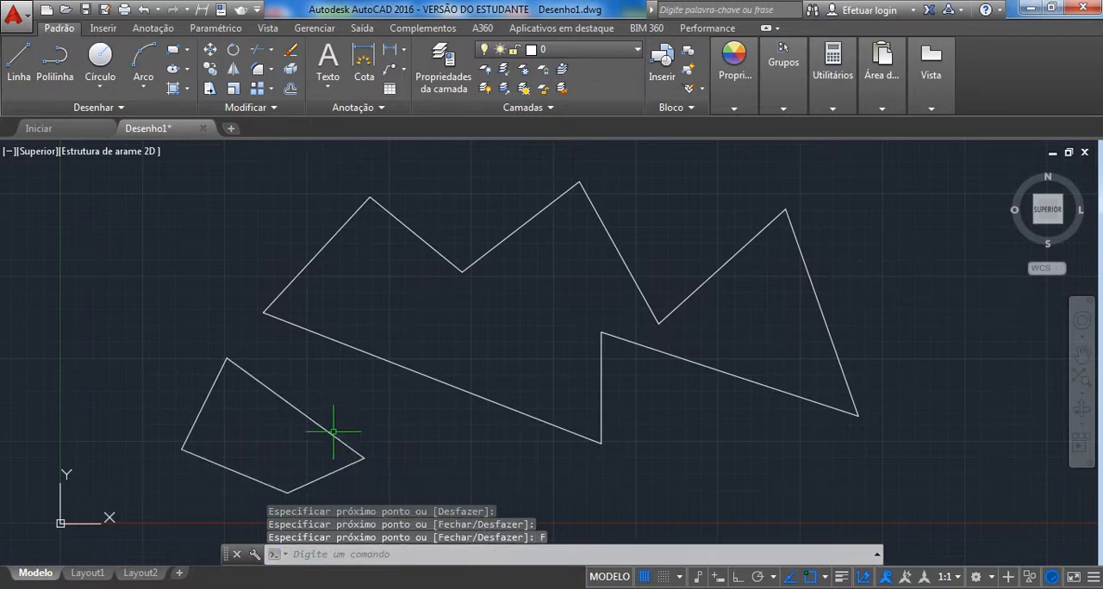